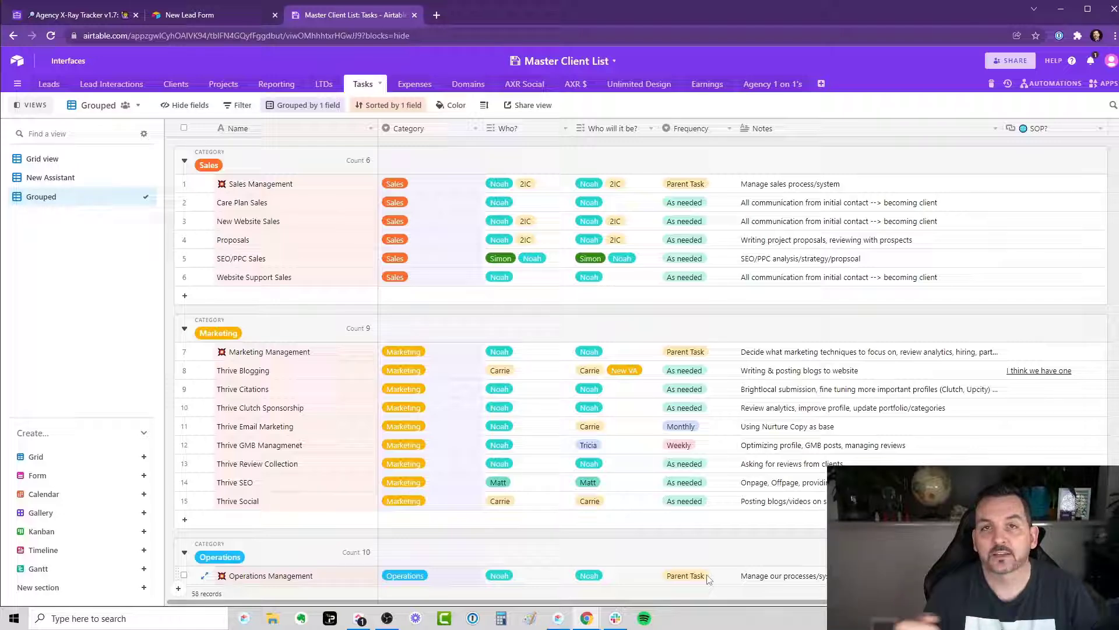
scroll(612, 394, down, 4)
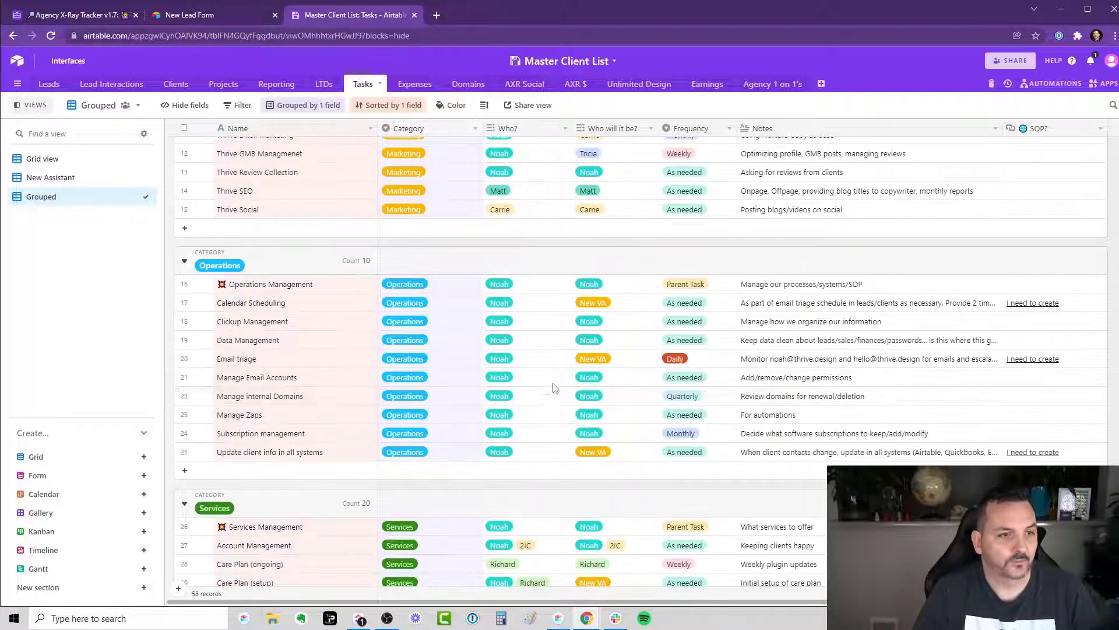
Select several 'Who will it be?' assignee cells, including Tricia's for Thrive GMB Managment
click(613, 358)
click(604, 303)
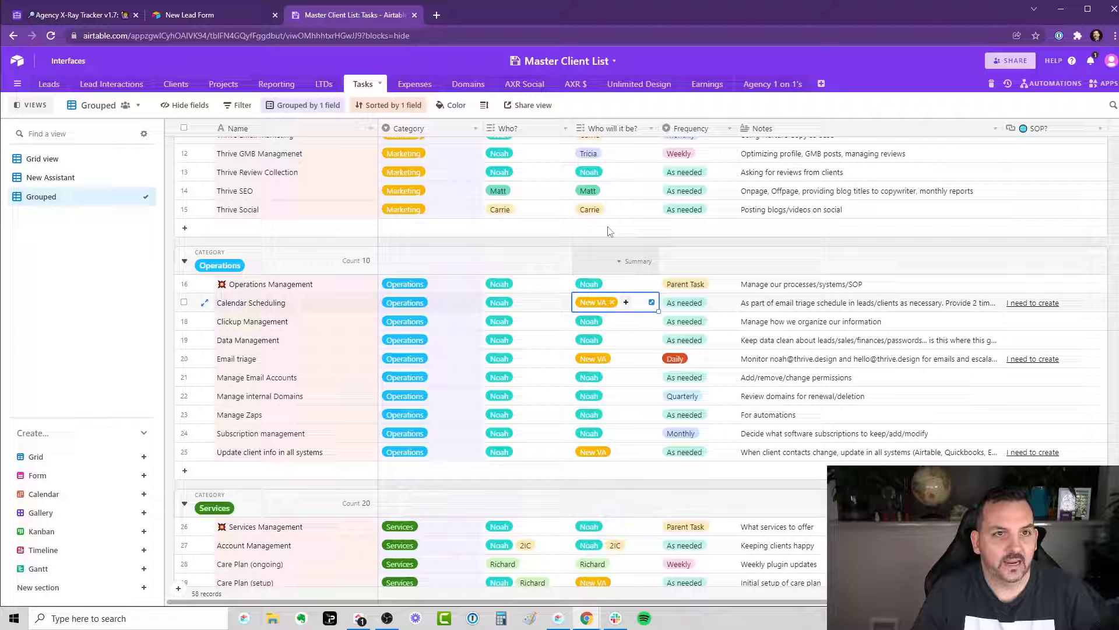
click(603, 153)
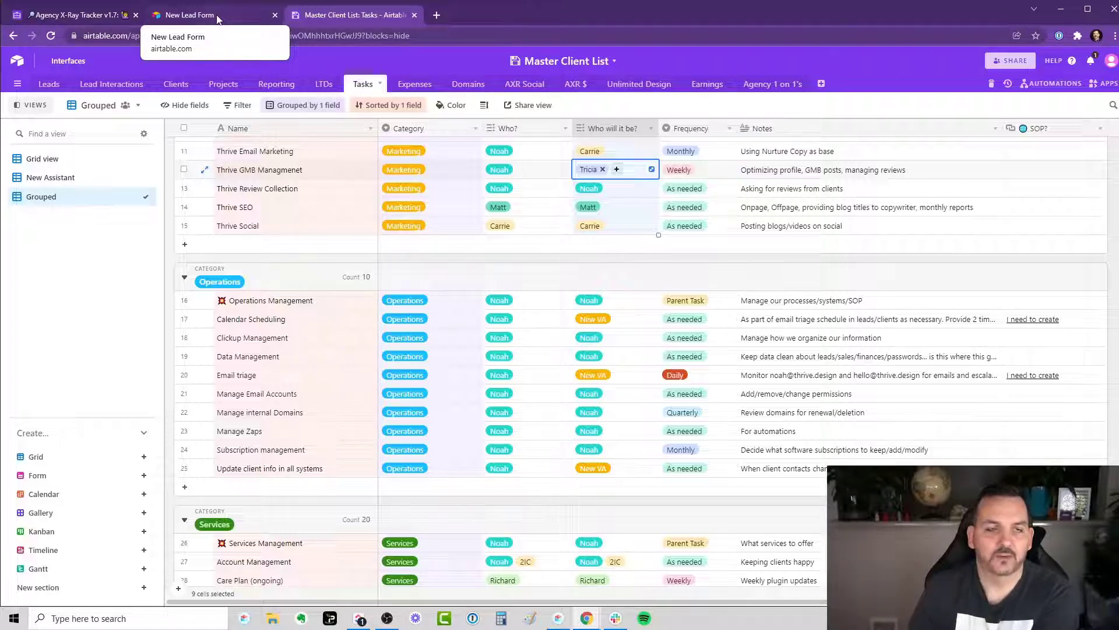
click(218, 16)
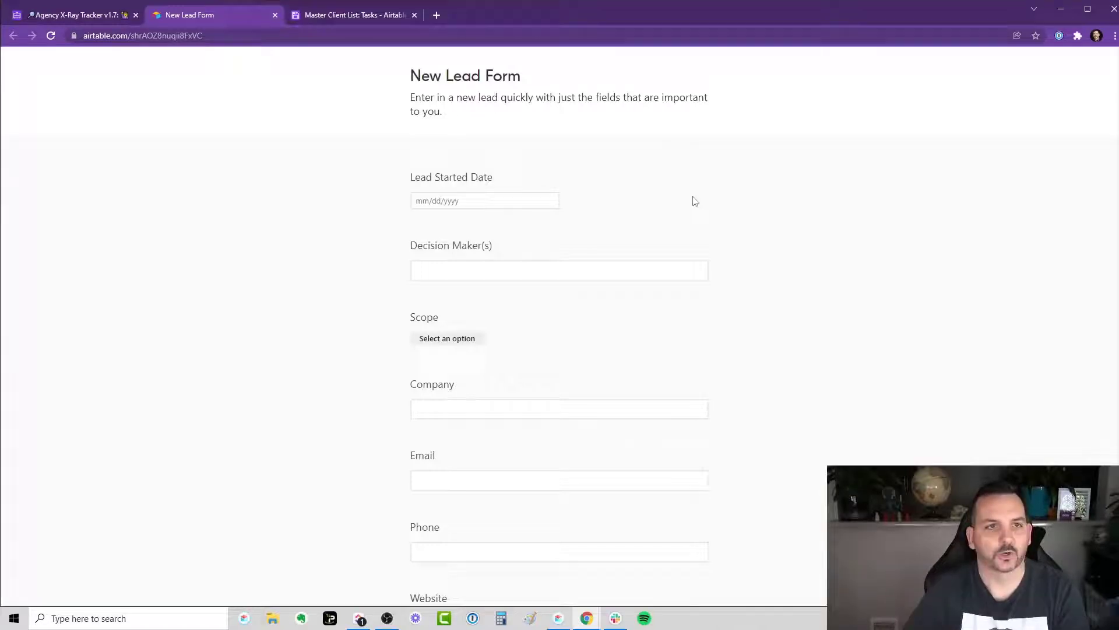
click(437, 201)
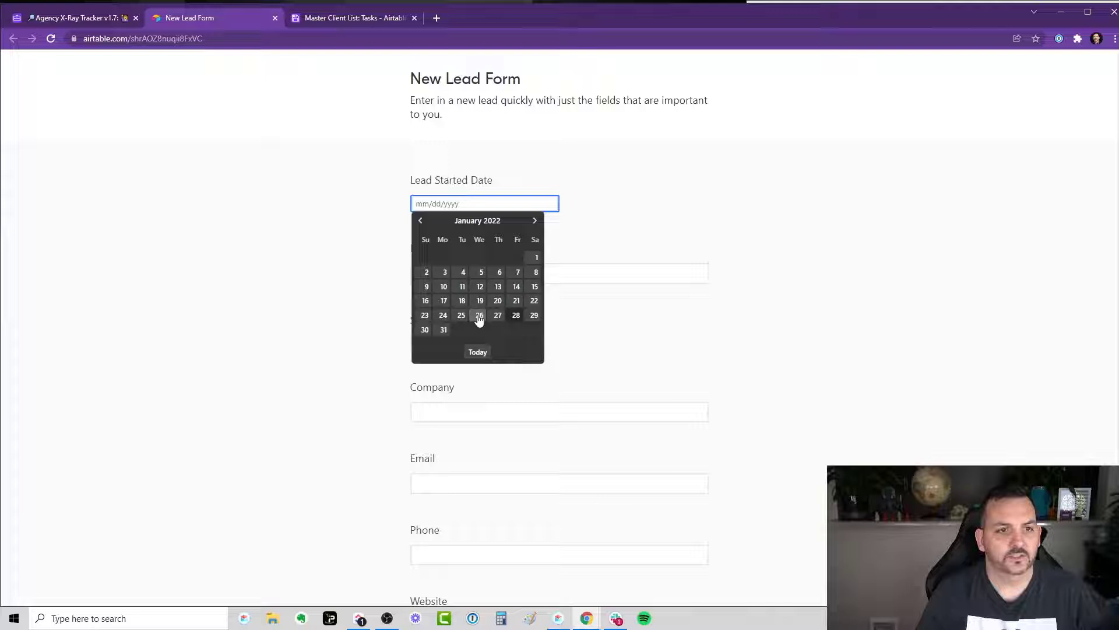
click(500, 316)
click(473, 273)
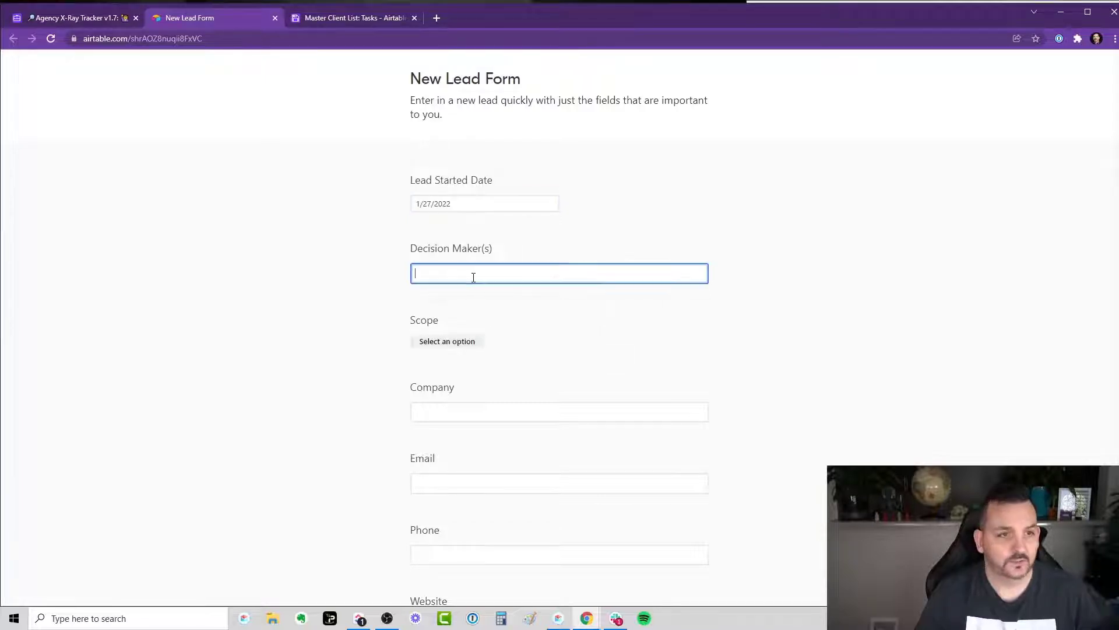
text(Tom Jones)
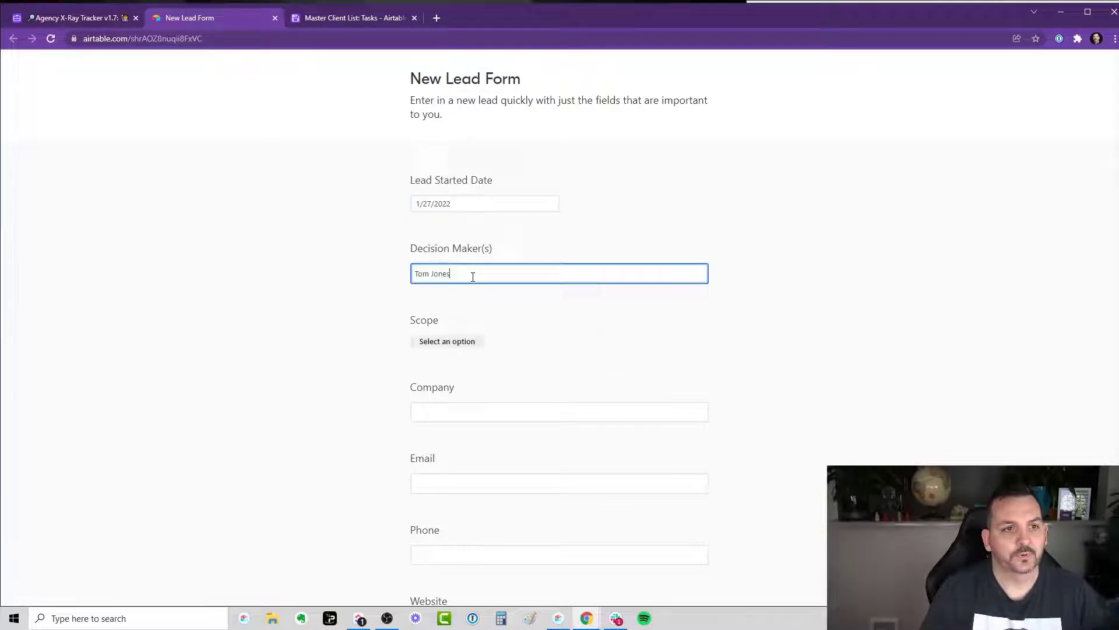
click(460, 341)
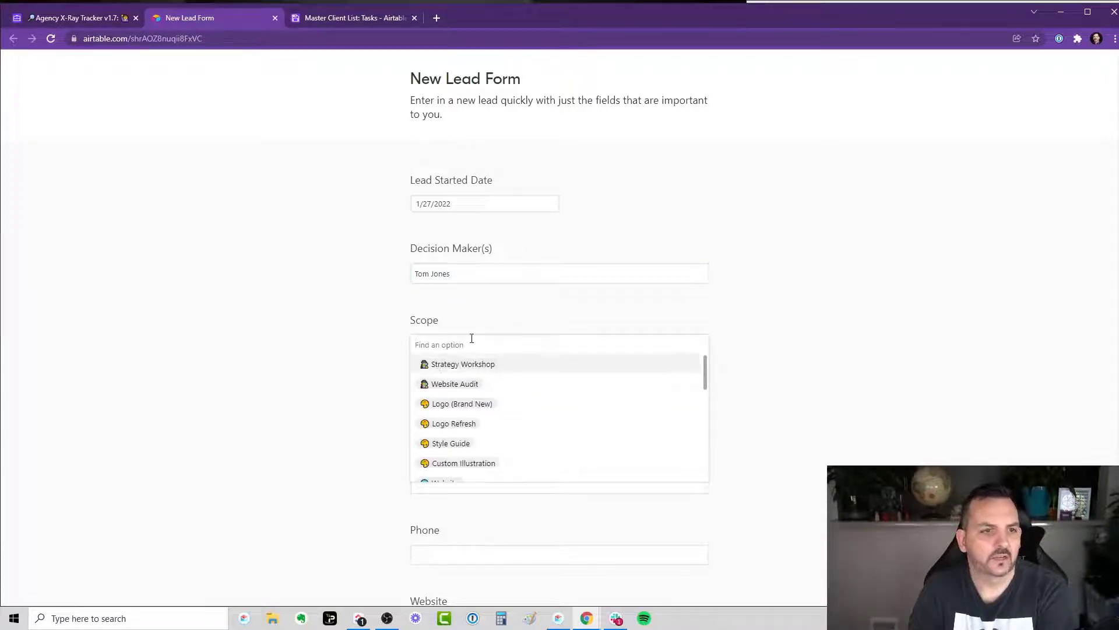
scroll(511, 393, down, 4)
scroll(534, 403, down, 4)
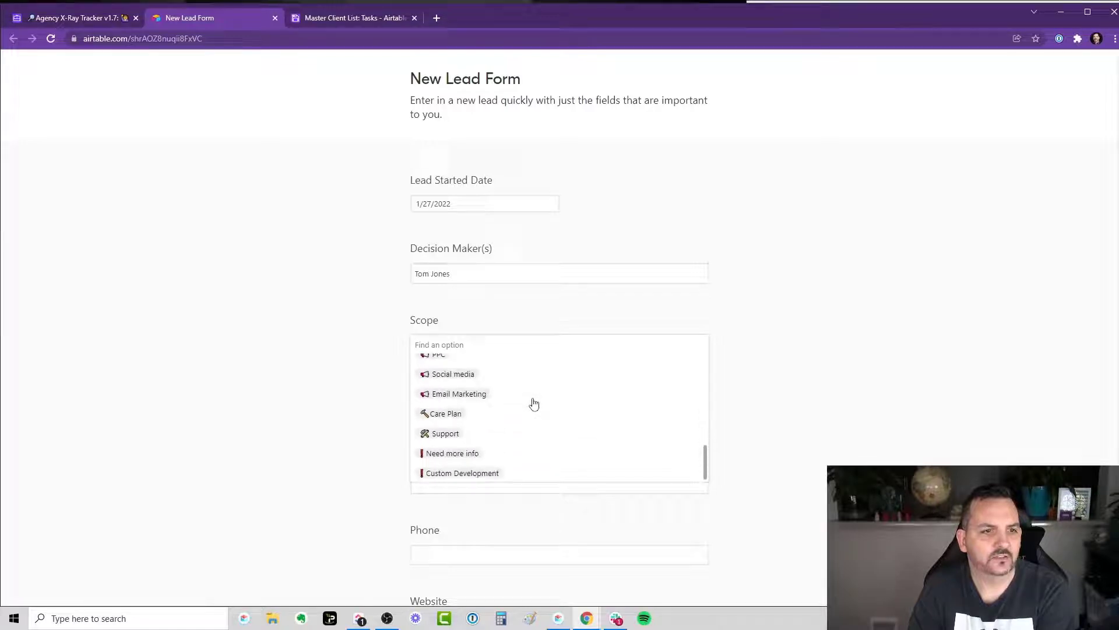
scroll(557, 394, up, 4)
click(785, 324)
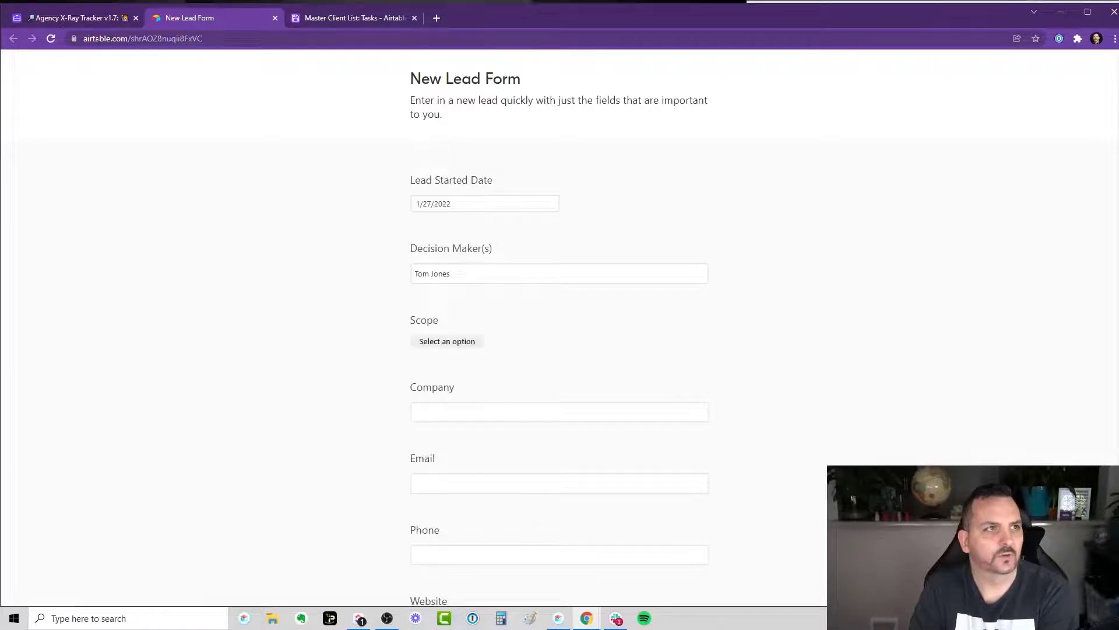
In the form editor, set the Scope field's 'Show field as' option to List
click(74, 17)
scroll(520, 333, up, 5)
scroll(519, 333, up, 5)
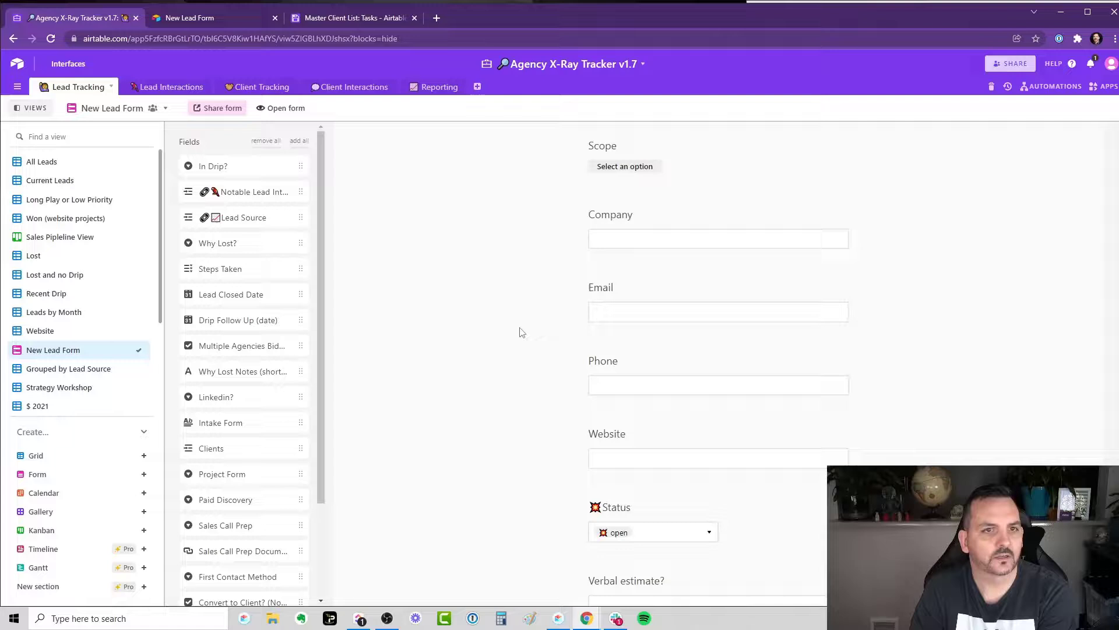
scroll(519, 333, up, 5)
click(682, 428)
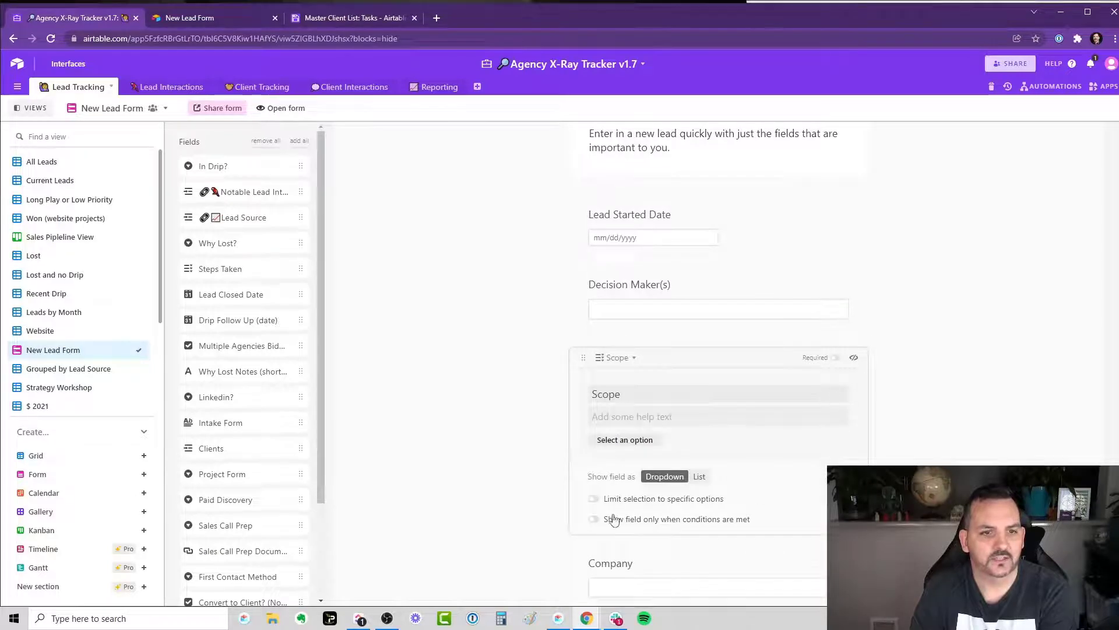
click(699, 476)
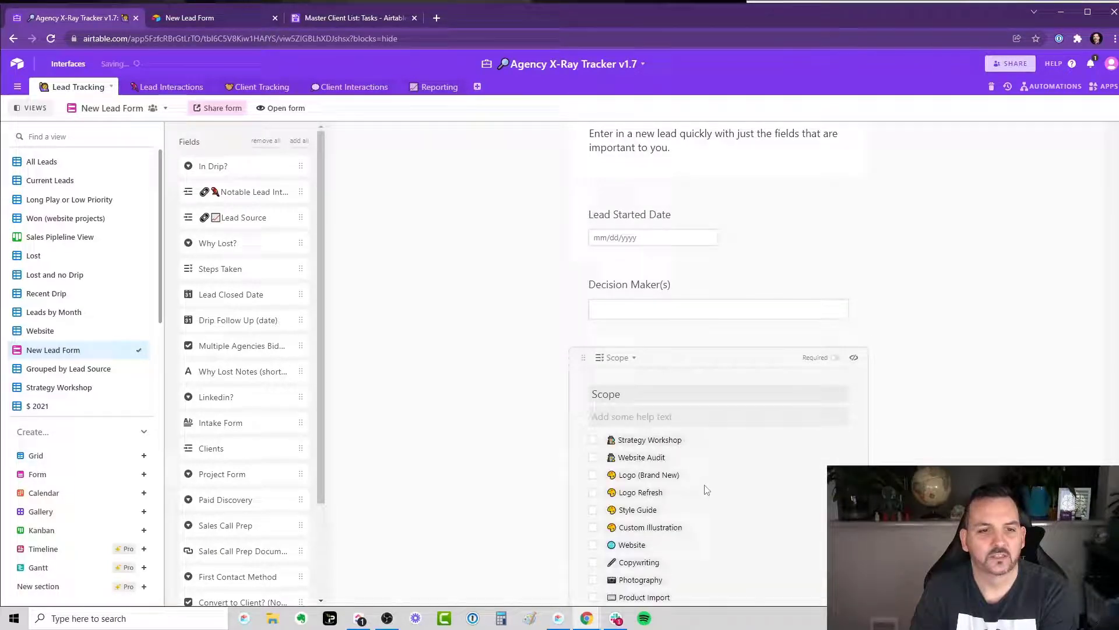
scroll(520, 367, down, 5)
scroll(511, 367, down, 3)
Reload the shared New Lead Form to pick up the Scope change
click(213, 20)
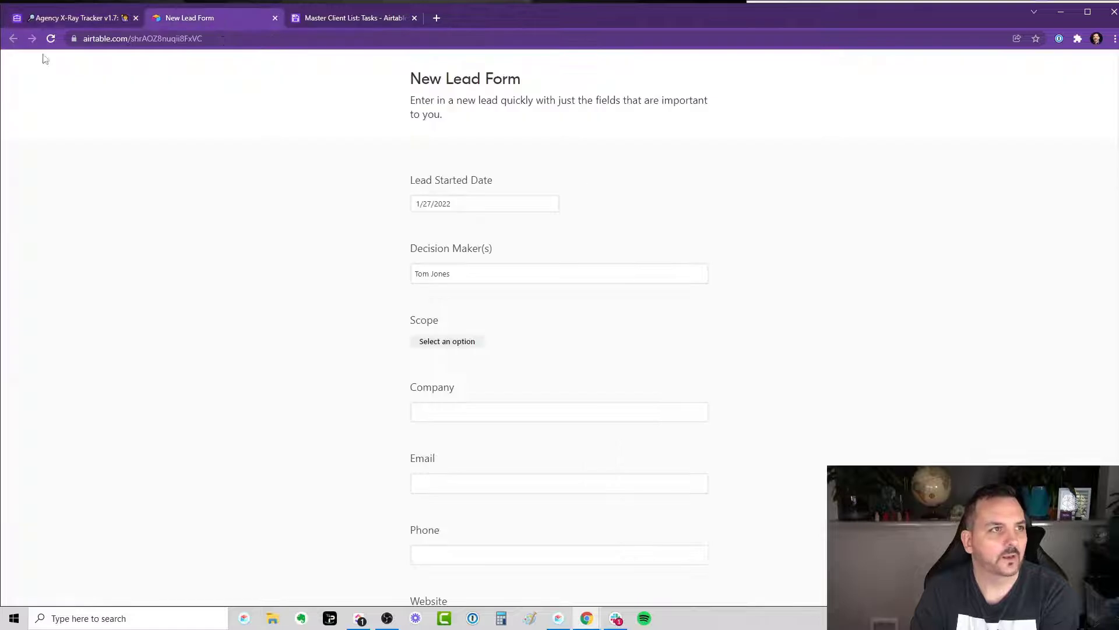
click(50, 37)
click(619, 104)
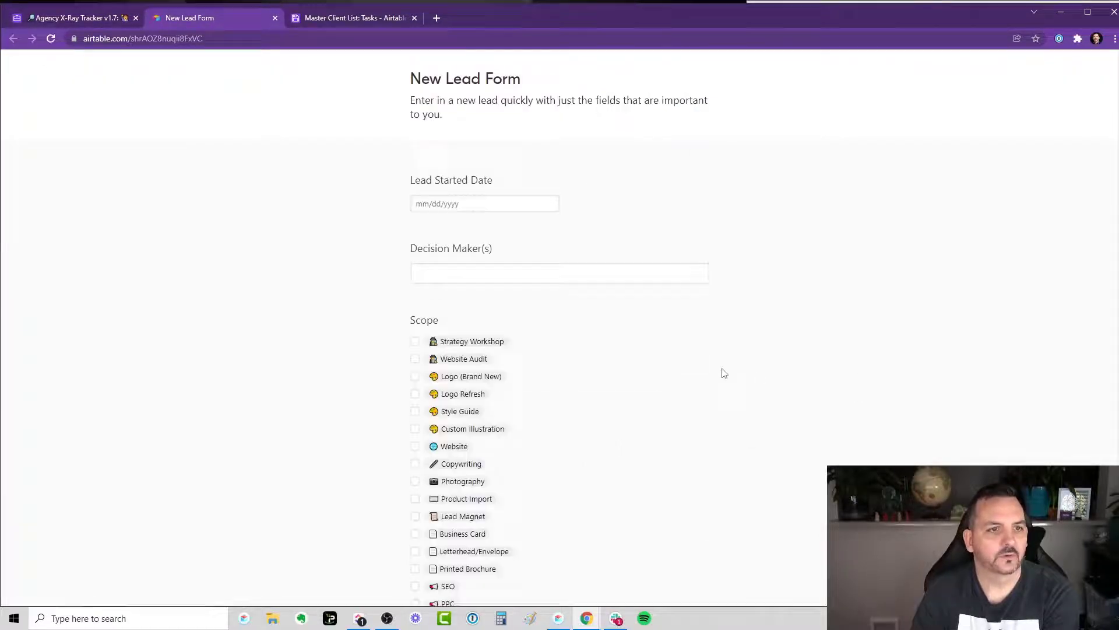
scroll(533, 353, down, 3)
scroll(441, 300, down, 2)
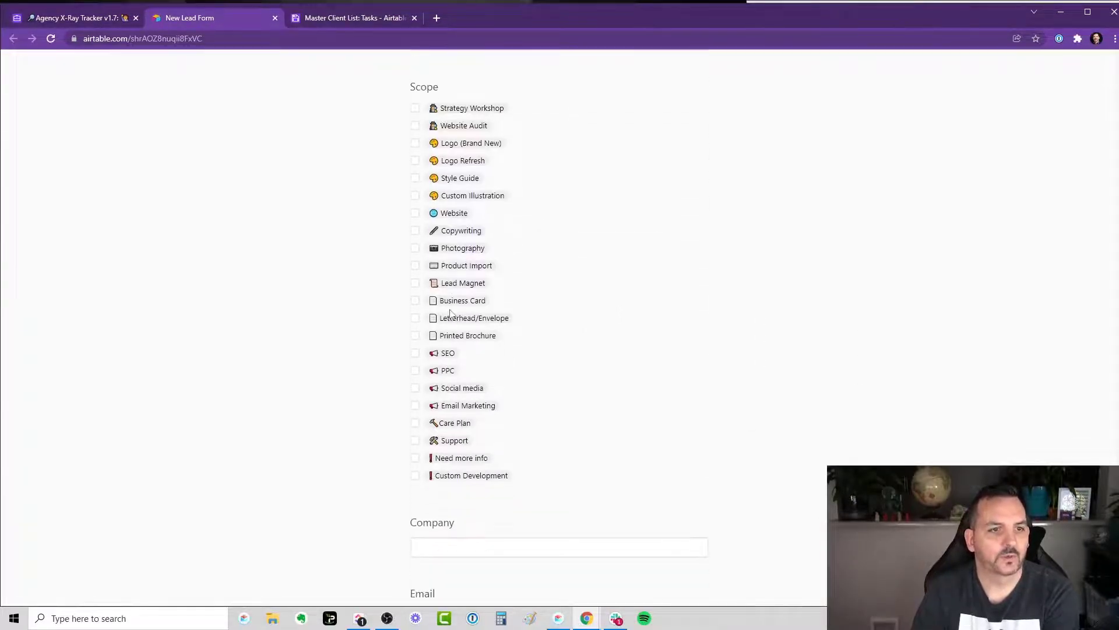
scroll(498, 300, up, 1)
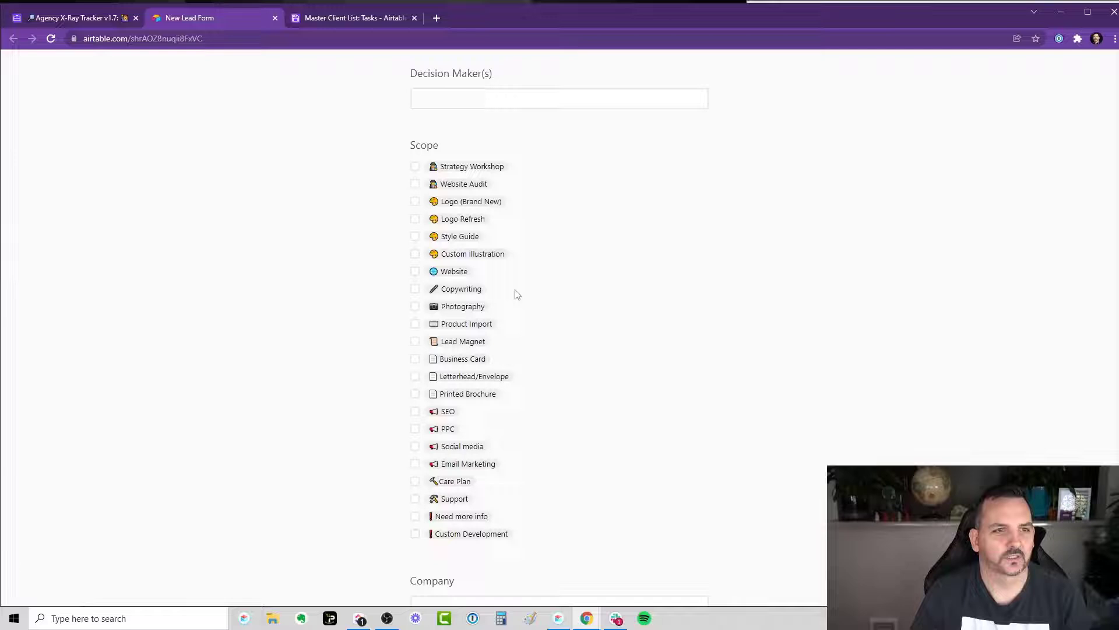
scroll(530, 237, up, 3)
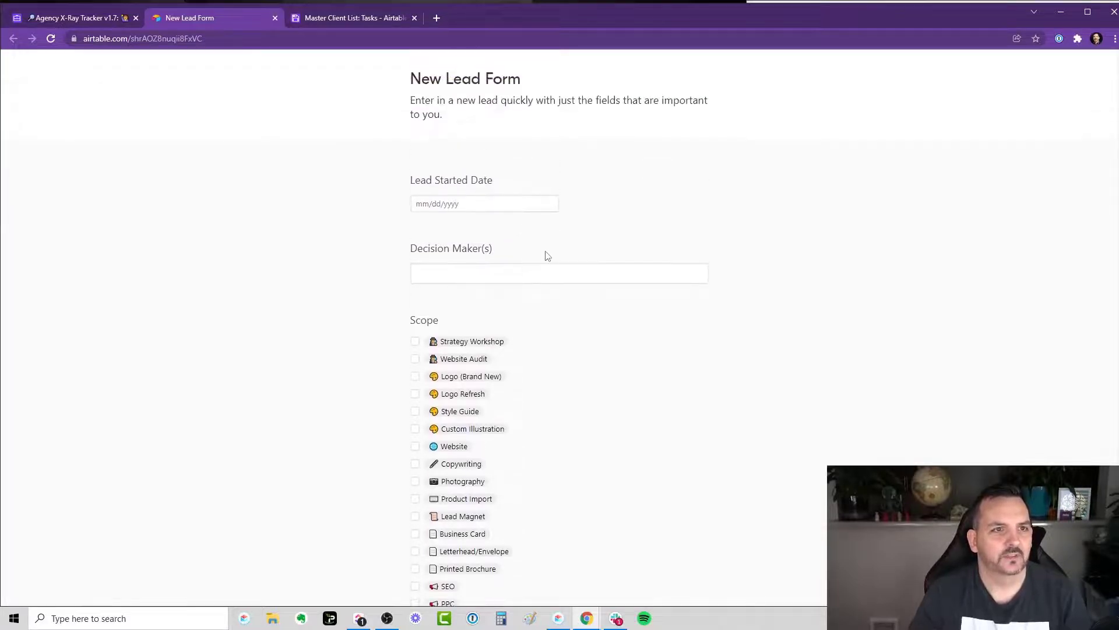
scroll(489, 272, down, 3)
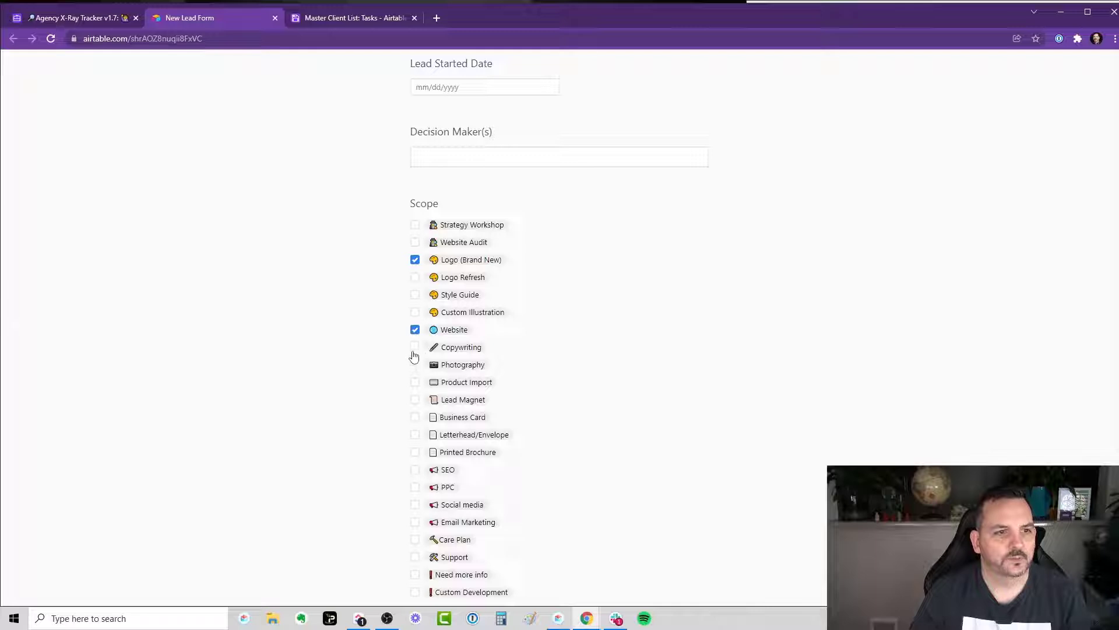
scroll(549, 536, down, 4)
scroll(548, 411, down, 2)
Set the test lead's Status to open, then change it to triage scheduled
click(462, 373)
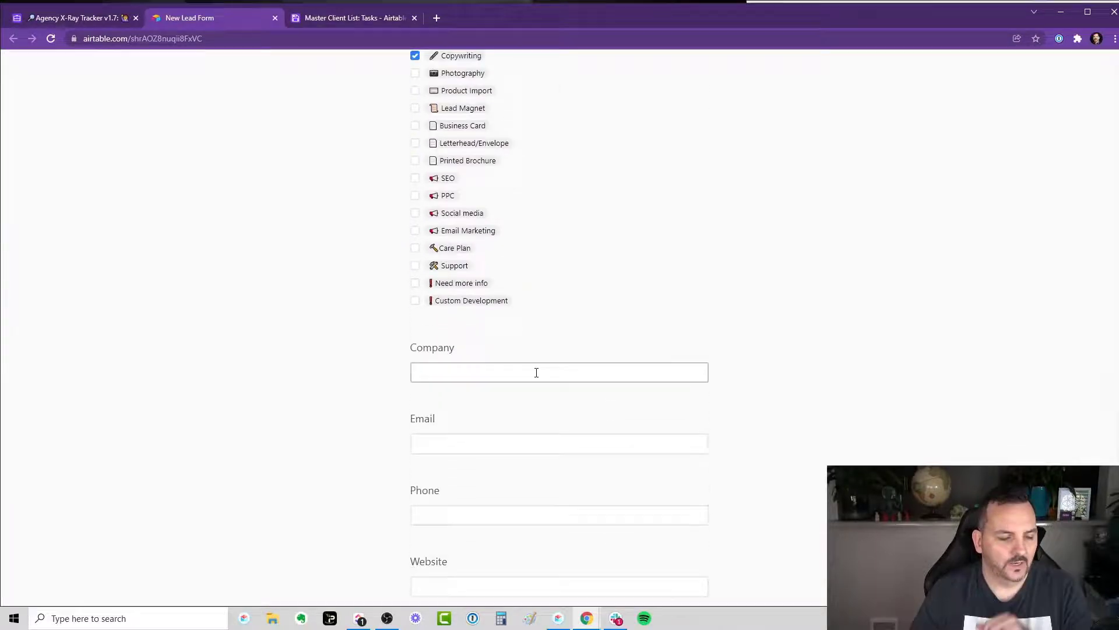
scroll(472, 377, down, 2)
scroll(508, 375, down, 2)
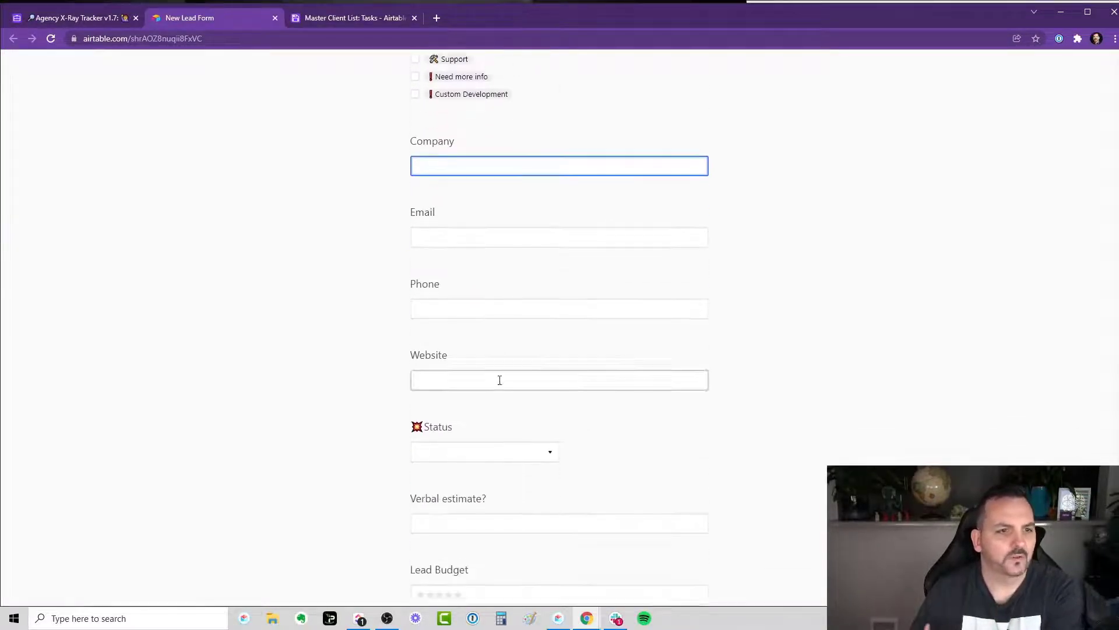
click(477, 425)
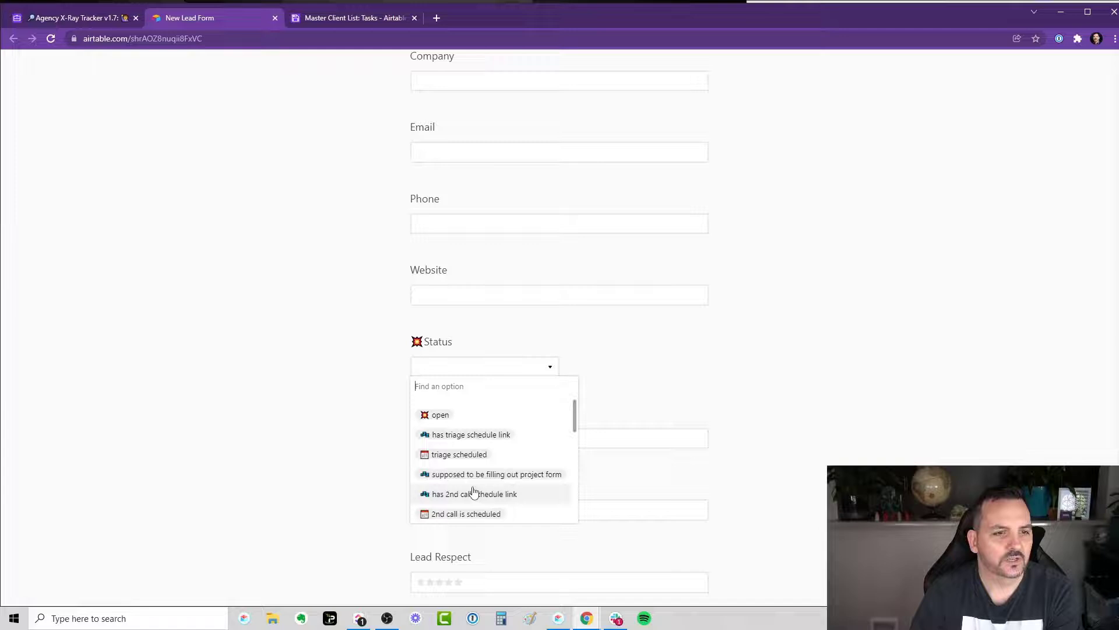
scroll(489, 507, down, 3)
scroll(494, 481, up, 3)
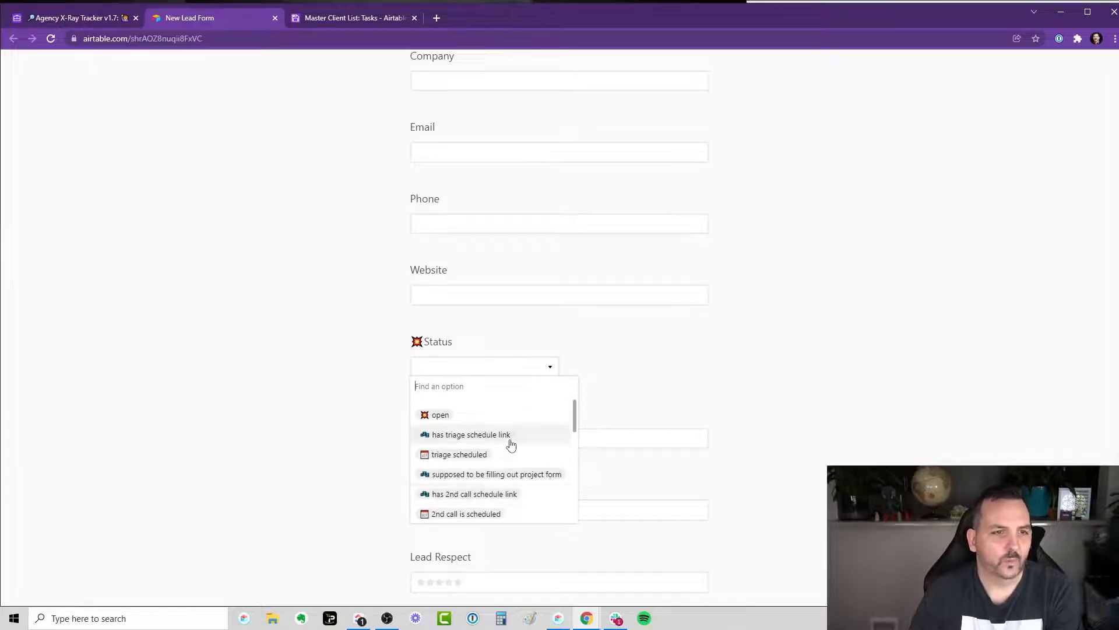
click(448, 415)
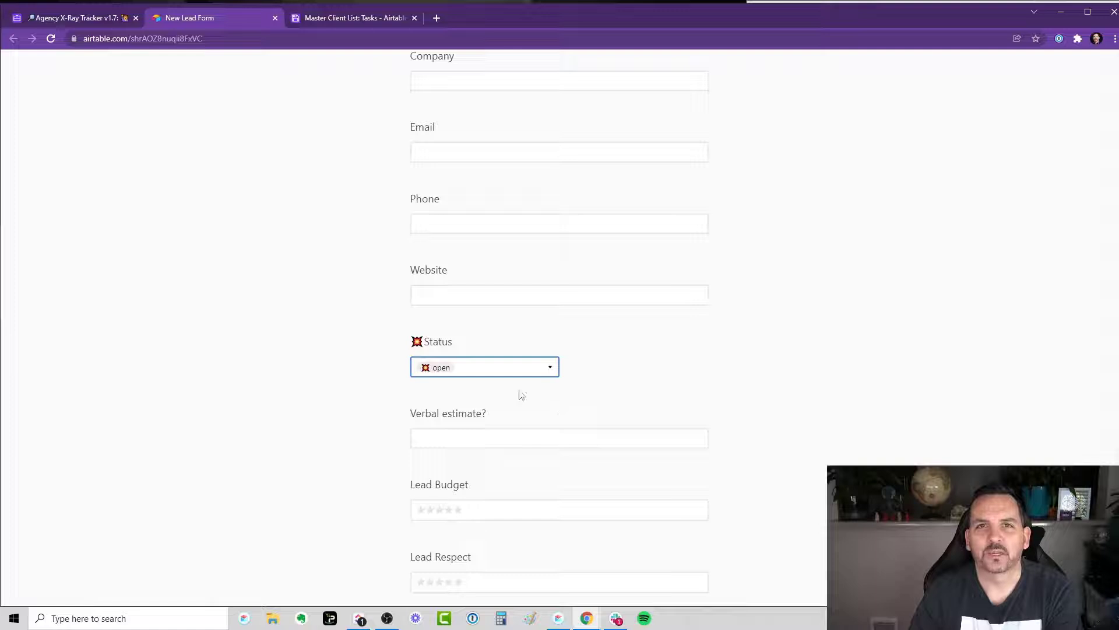
click(455, 371)
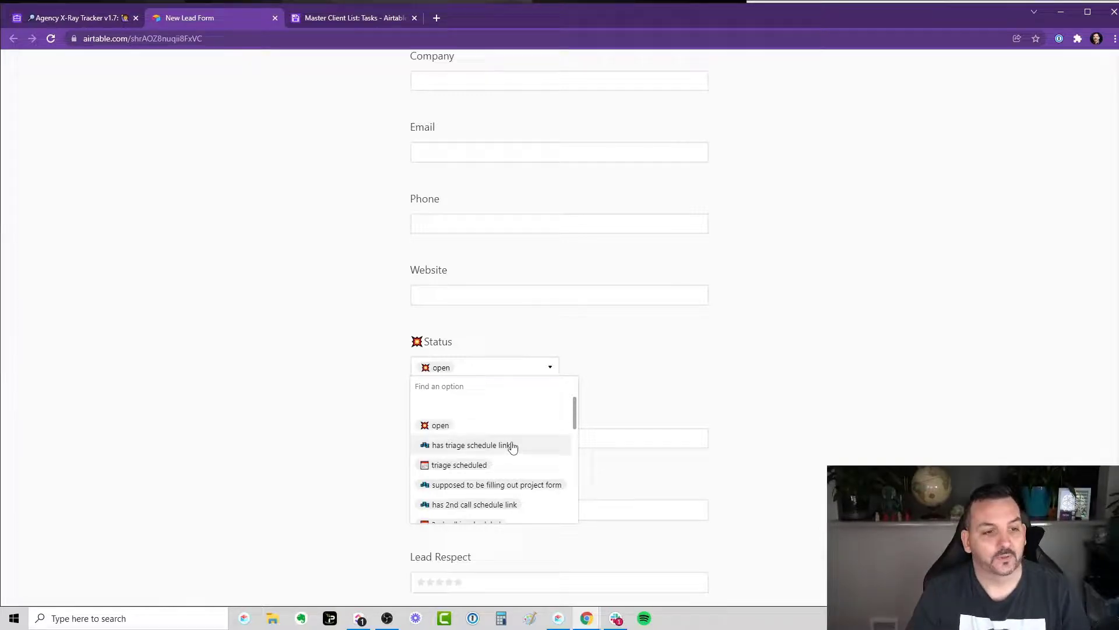
click(473, 466)
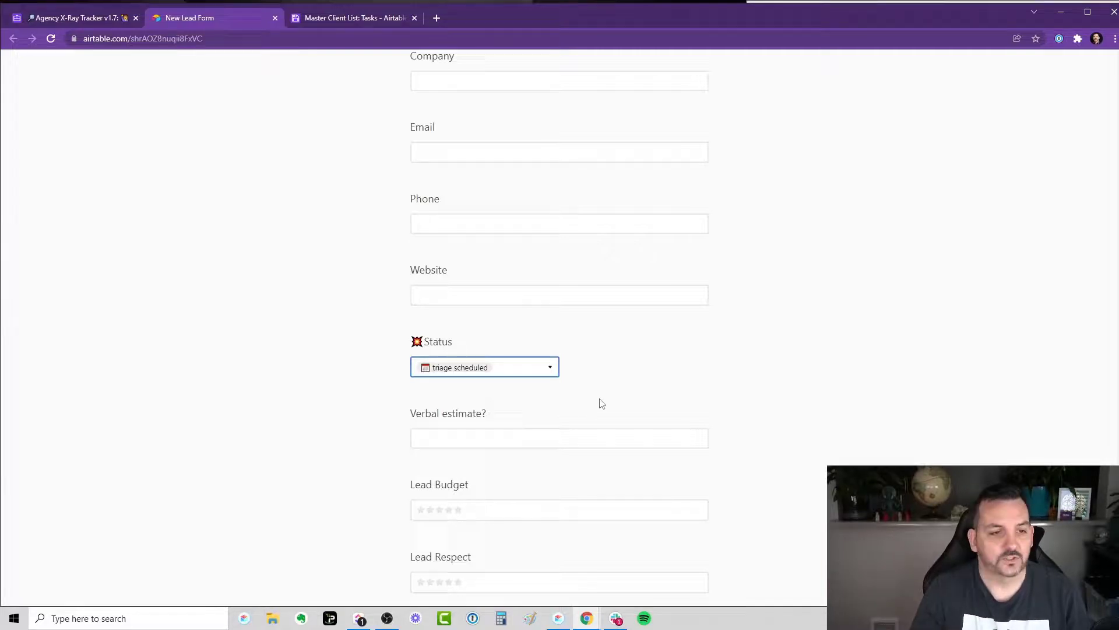
scroll(590, 393, down, 1)
Rate Lead Budget 5 stars, Lead Respect 3, Lead Project 4 and Conversion Guess 4
click(440, 319)
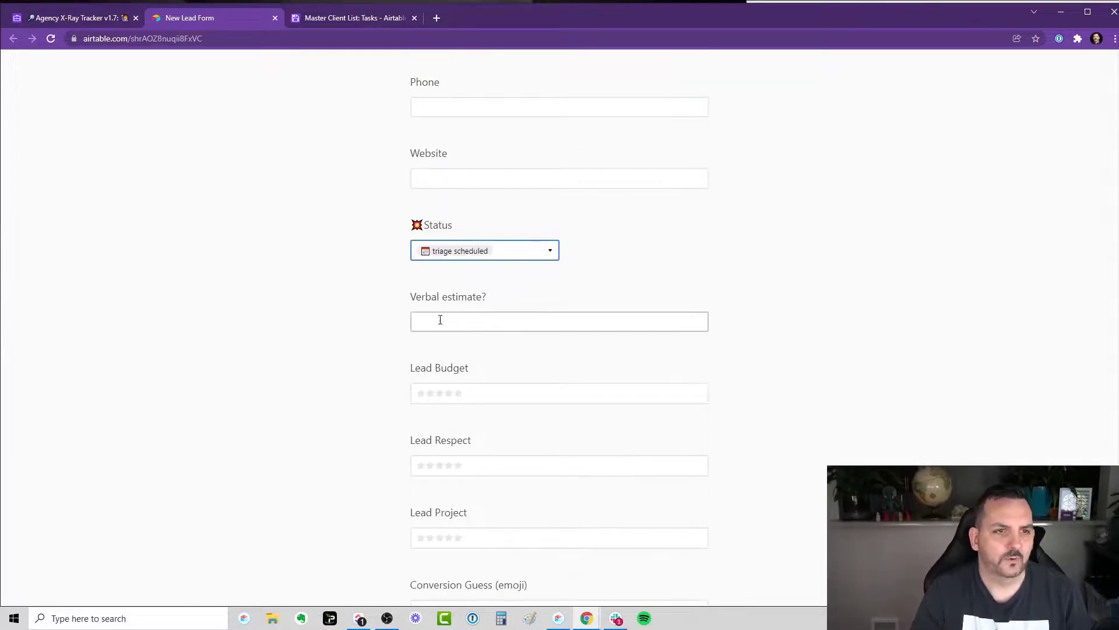
scroll(449, 318, down, 1)
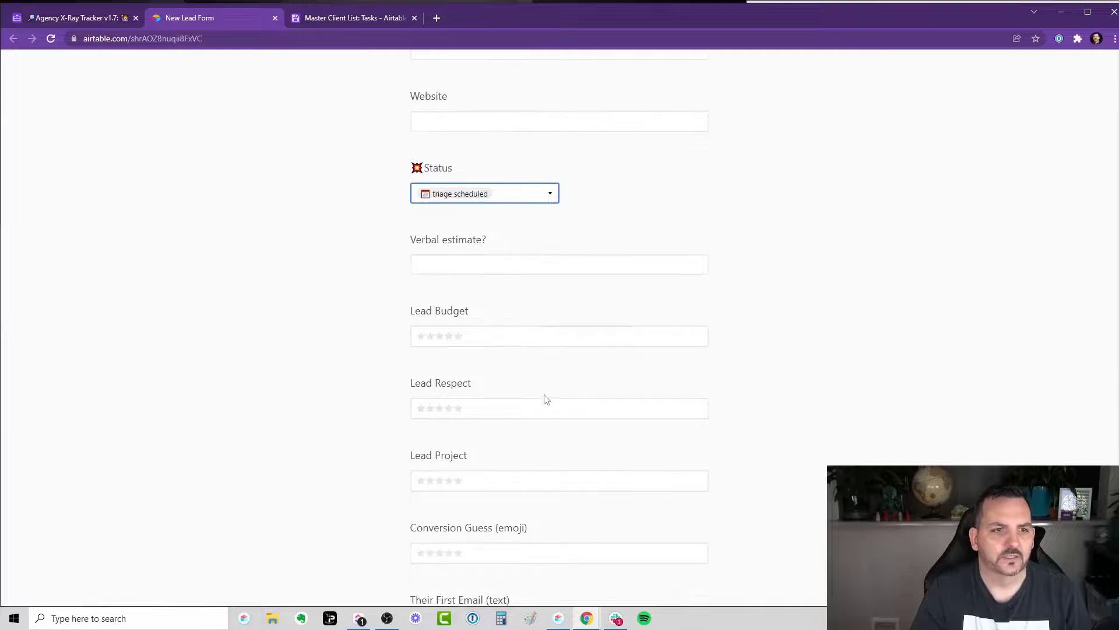
click(457, 335)
click(439, 408)
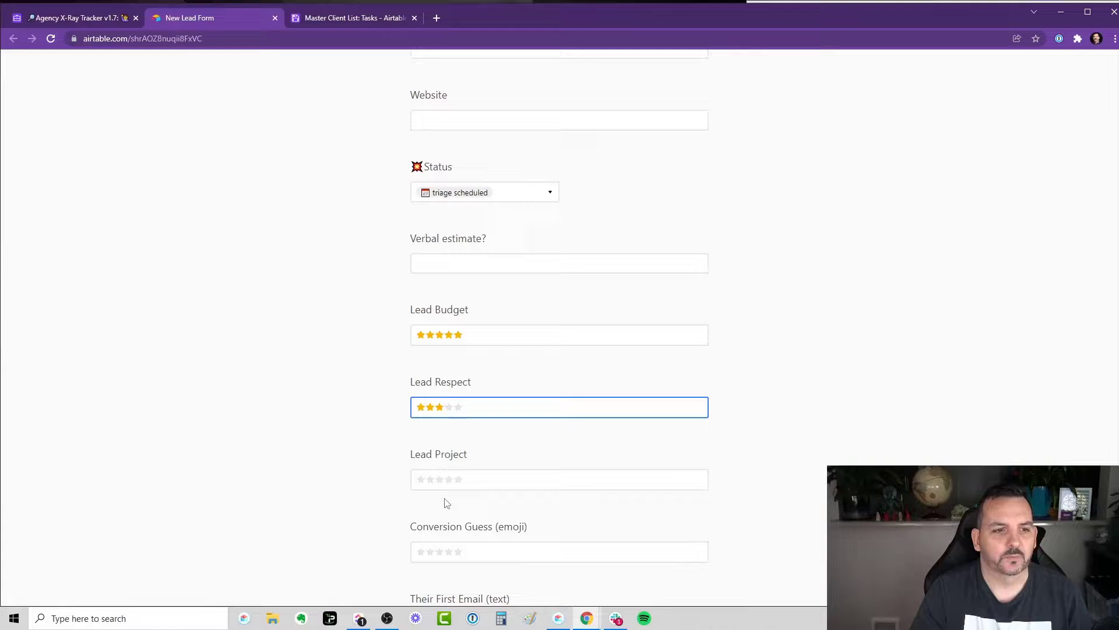
click(448, 479)
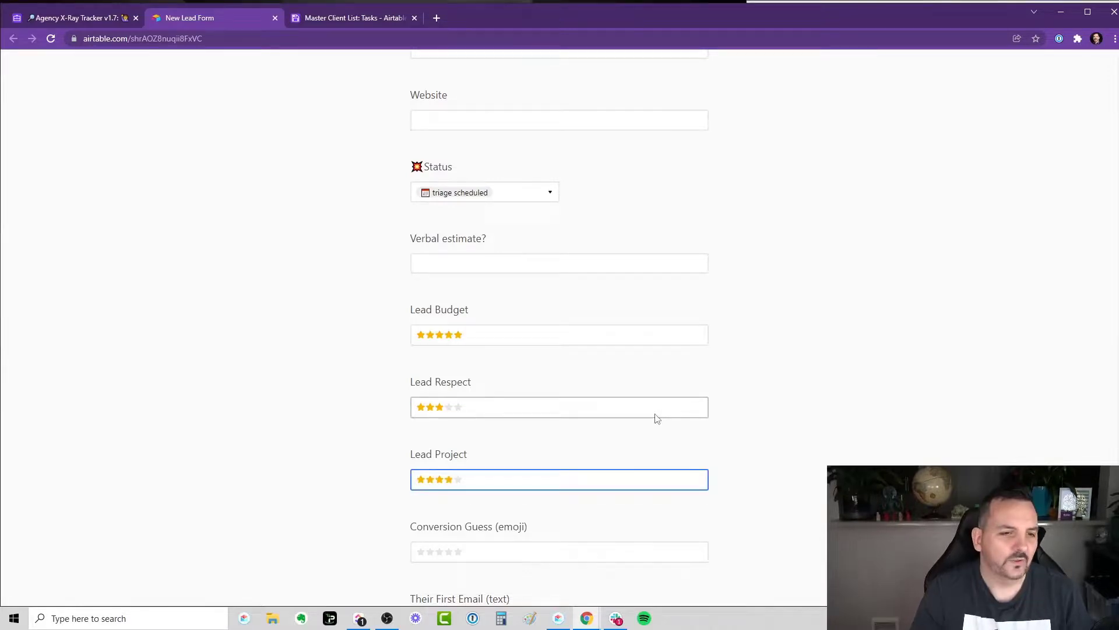
scroll(558, 472, down, 2)
click(450, 377)
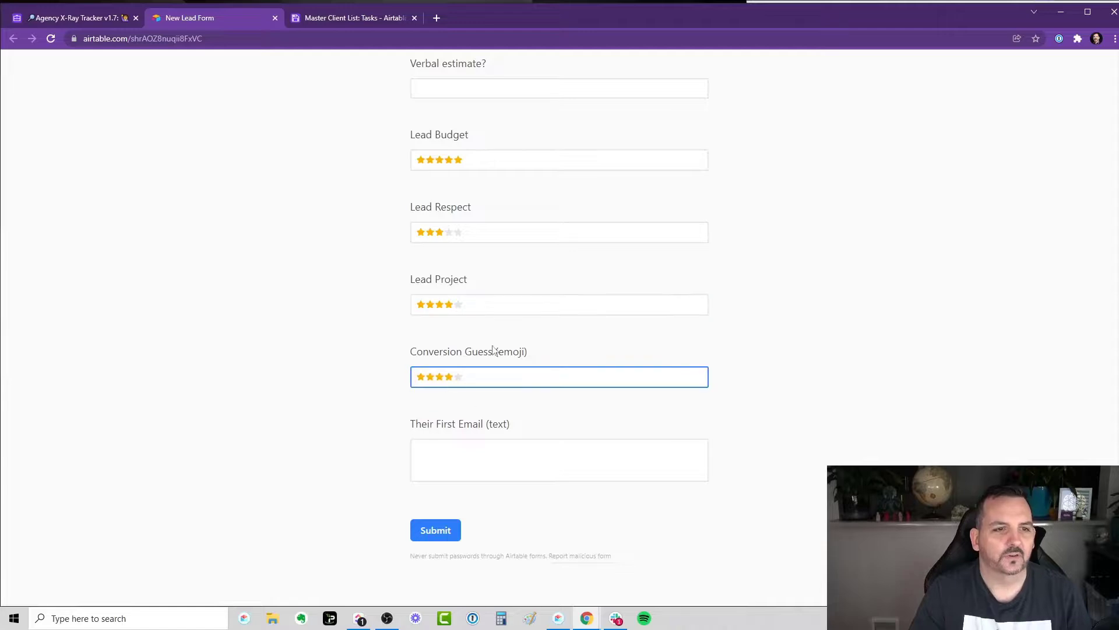
In the tracker's form editor, move Lead Budget and Lead Respect back to the Fields list
click(63, 14)
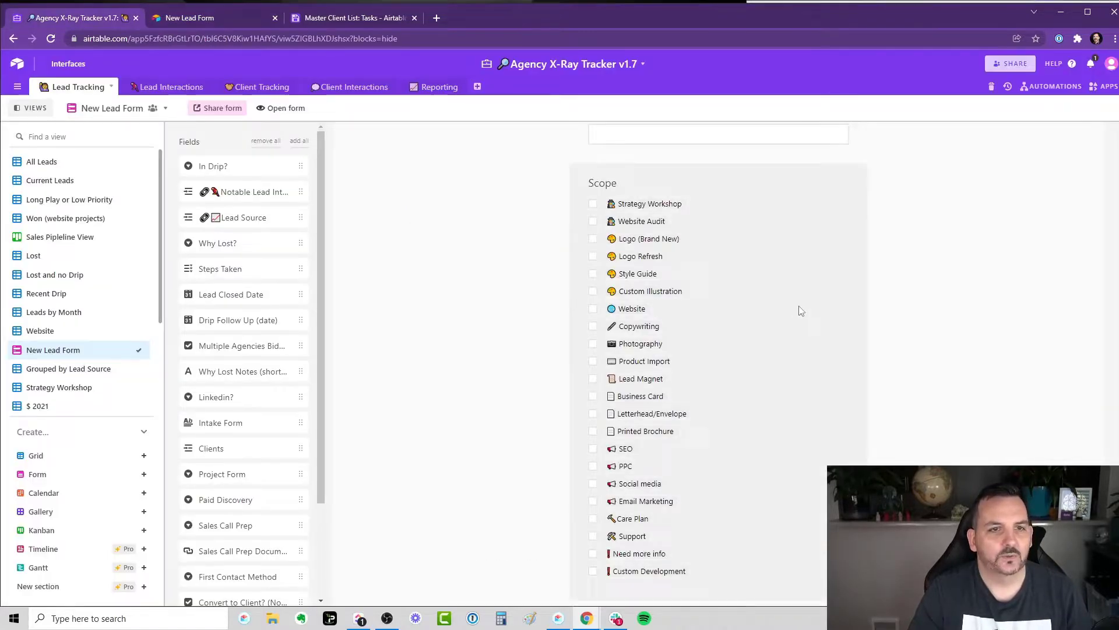
scroll(663, 356, up, 3)
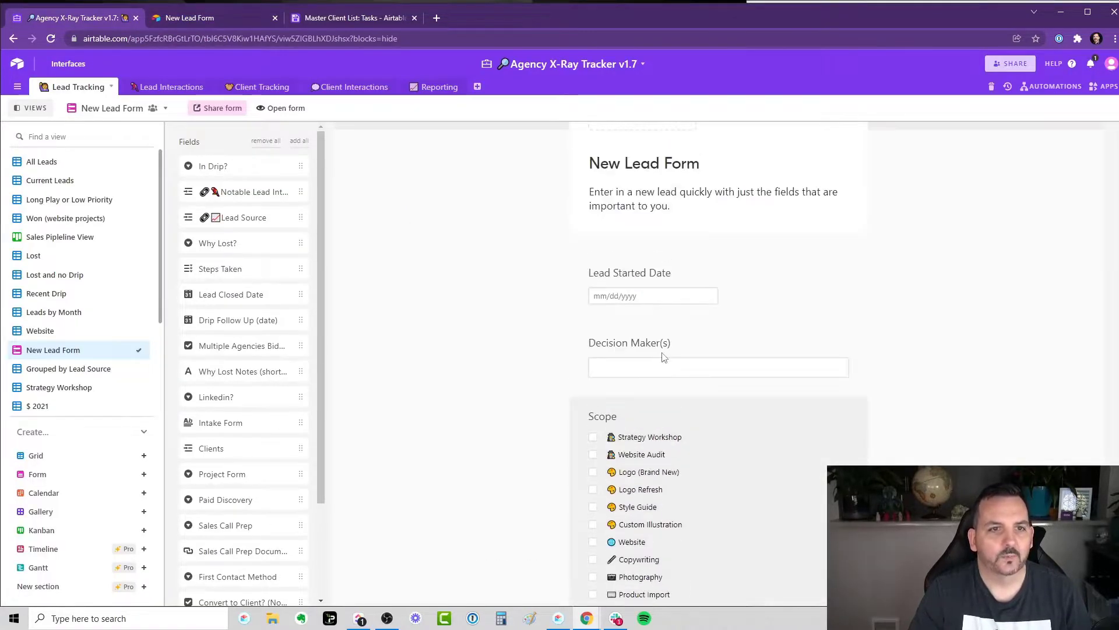
scroll(663, 356, up, 2)
scroll(665, 359, down, 8)
scroll(669, 367, down, 6)
scroll(672, 394, down, 2)
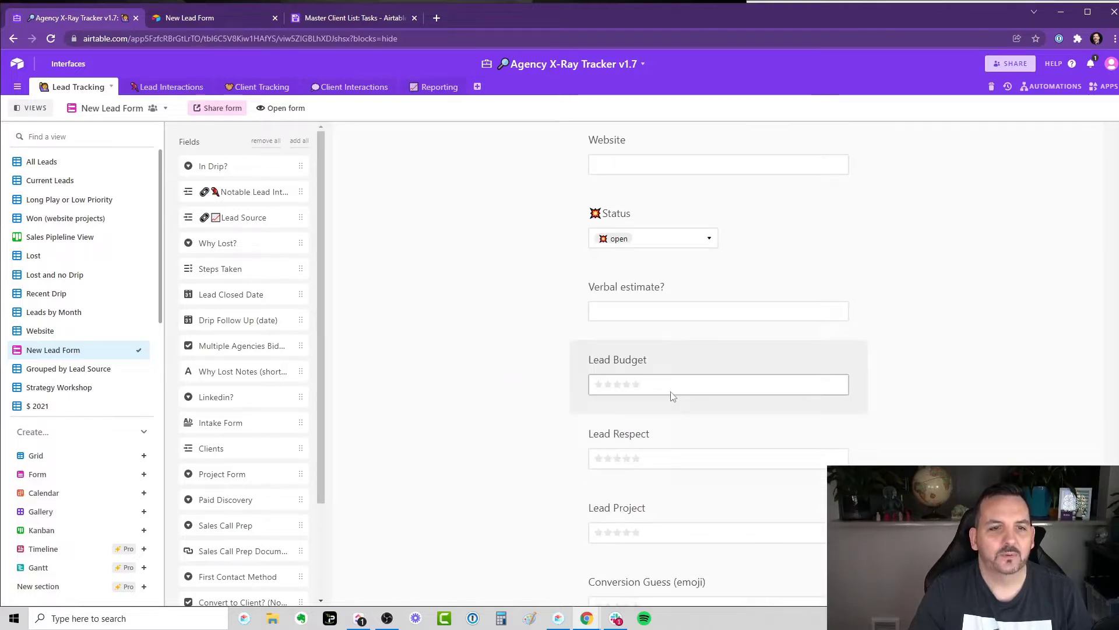
drag(664, 363, 267, 151)
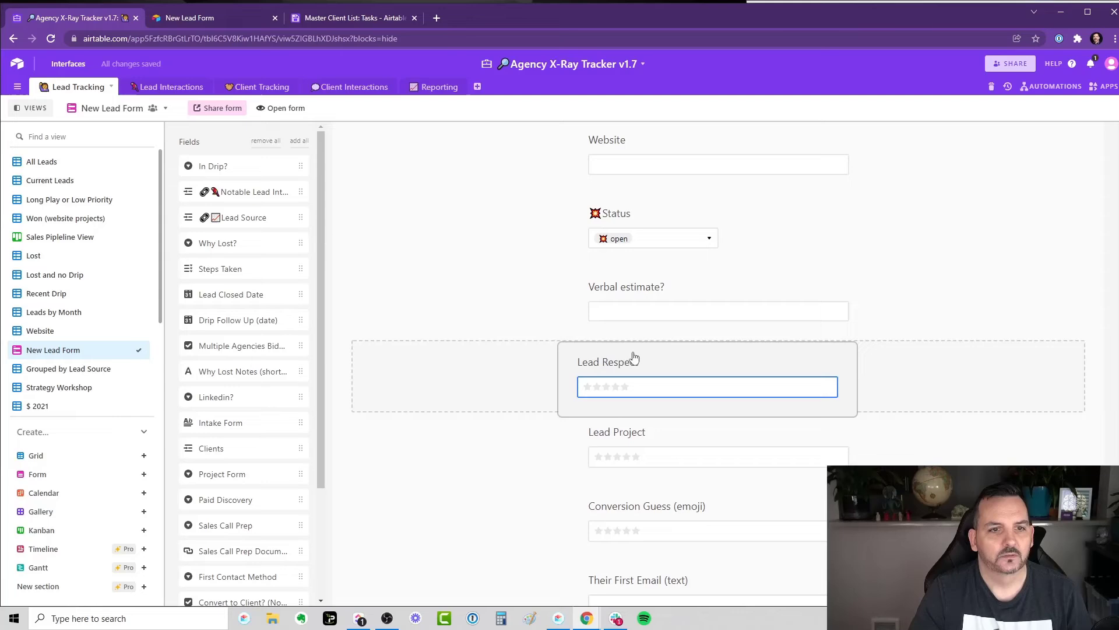
drag(664, 385, 195, 186)
scroll(745, 401, up, 8)
scroll(745, 402, up, 6)
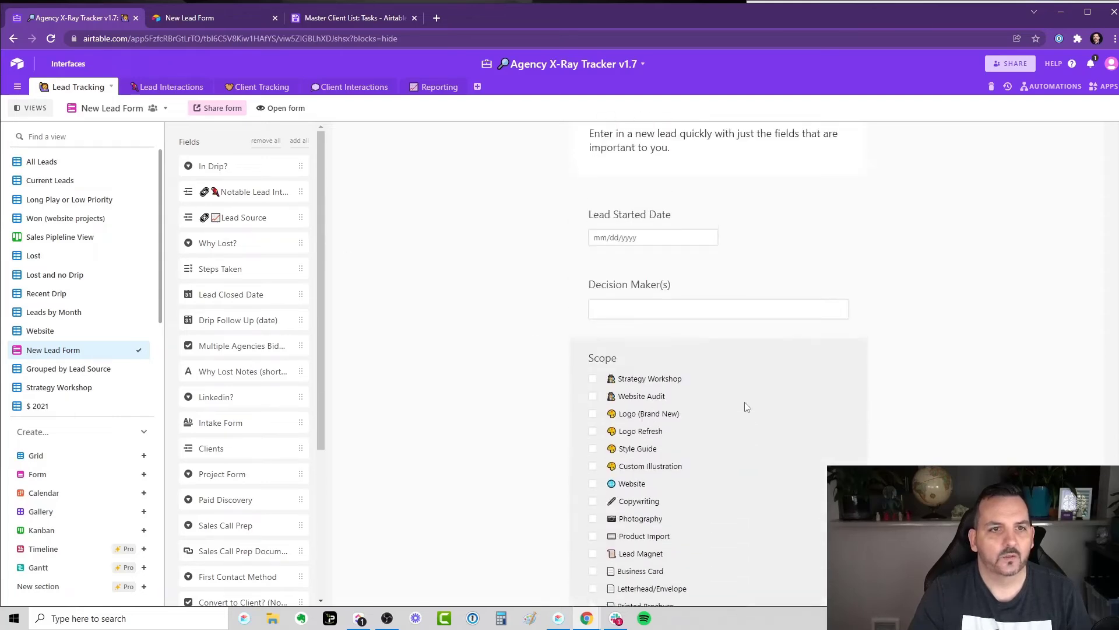
scroll(745, 402, up, 2)
Reload the shared New Lead Form to check the removed rating fields
click(190, 18)
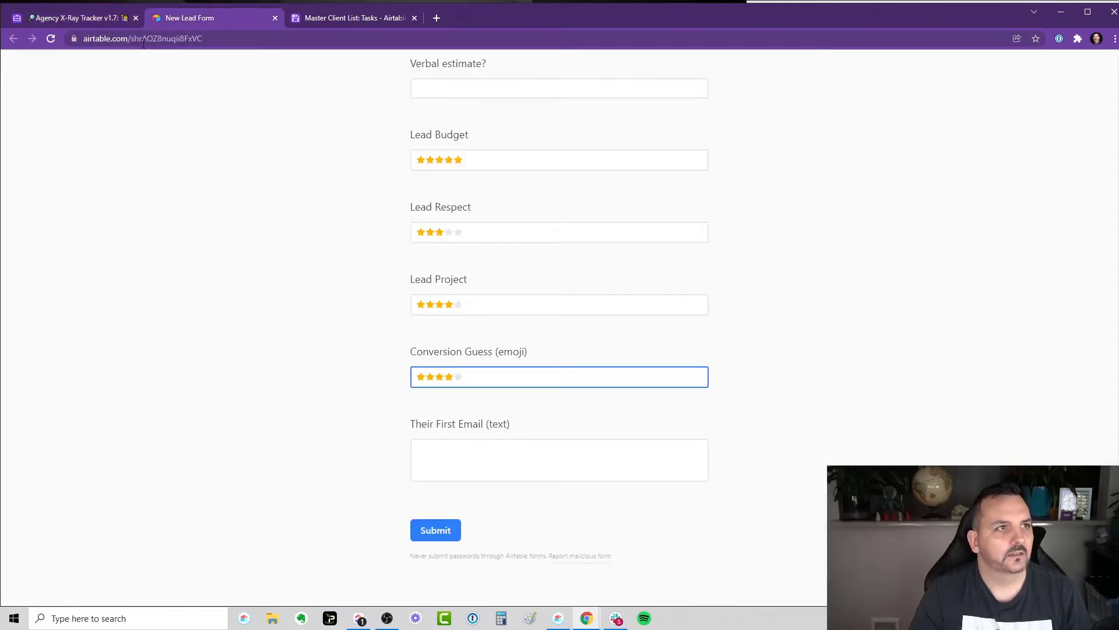
click(51, 39)
click(617, 105)
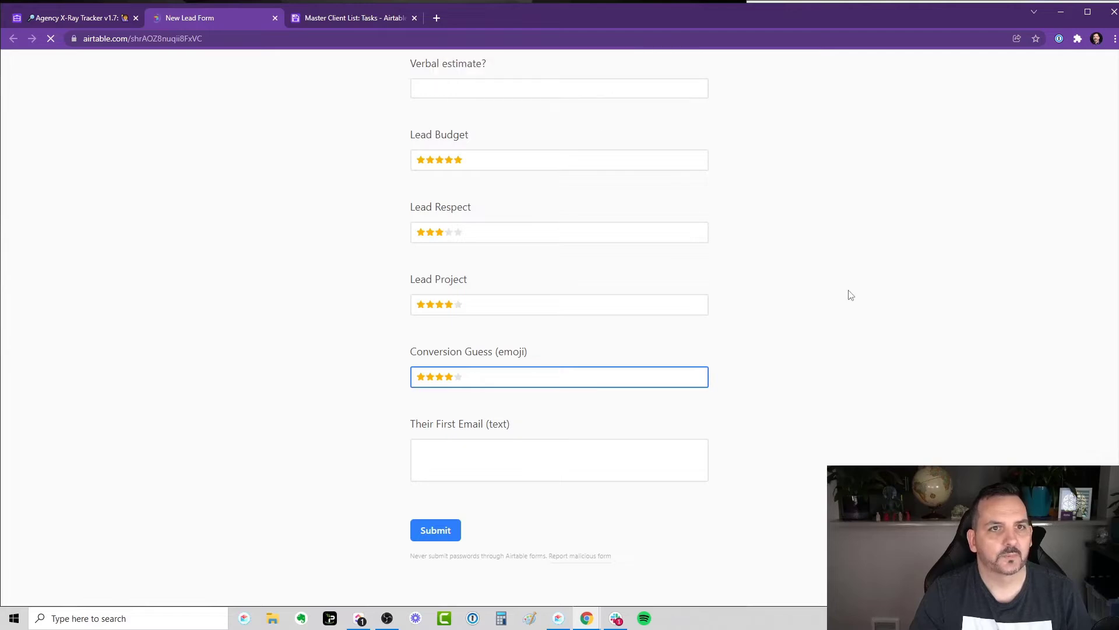